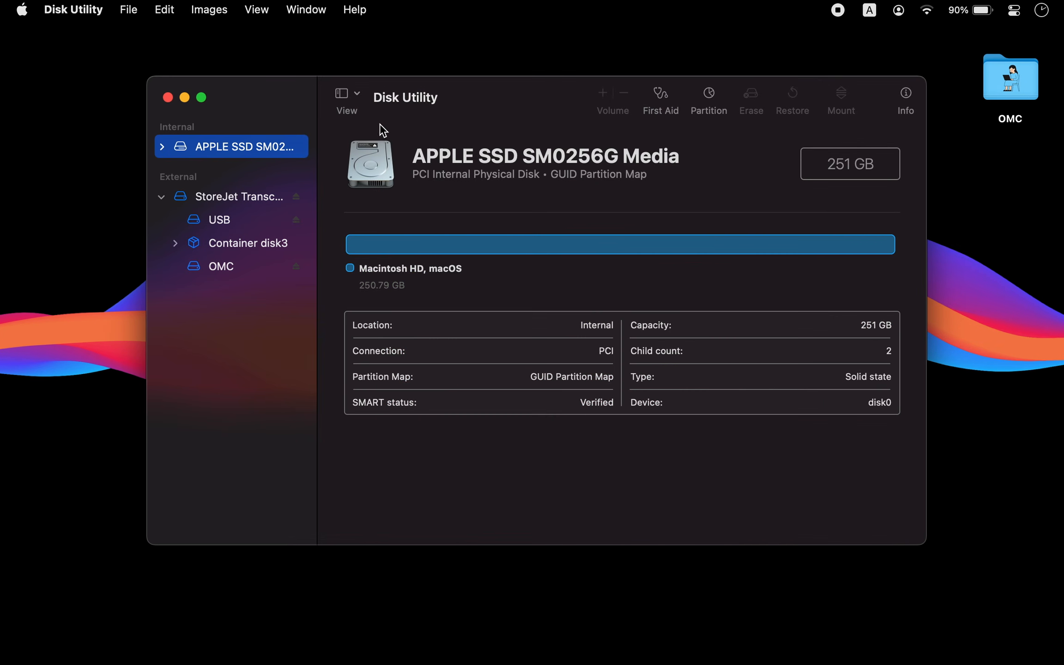
- Show all devices in the sidebar and select the StoreJet Transcend Media external drive
click(358, 93)
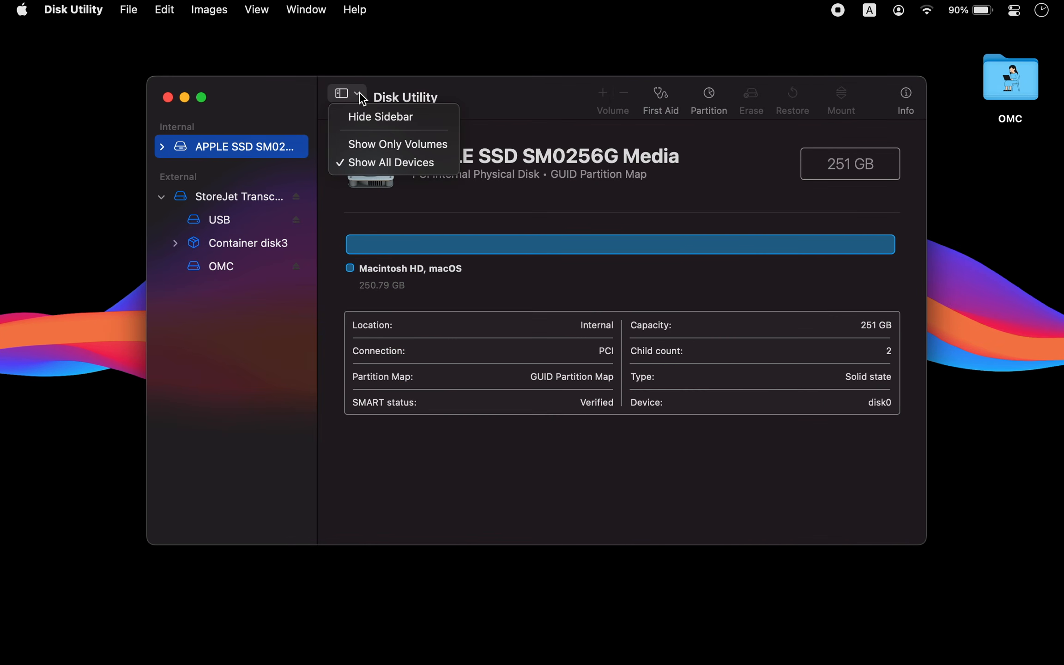
click(385, 164)
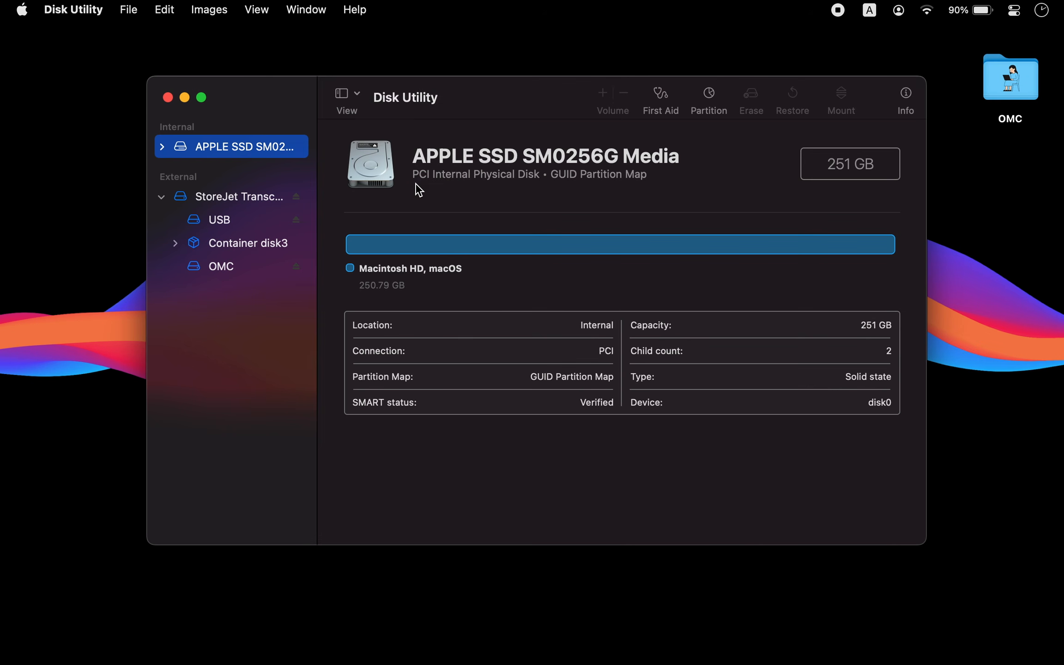
click(251, 199)
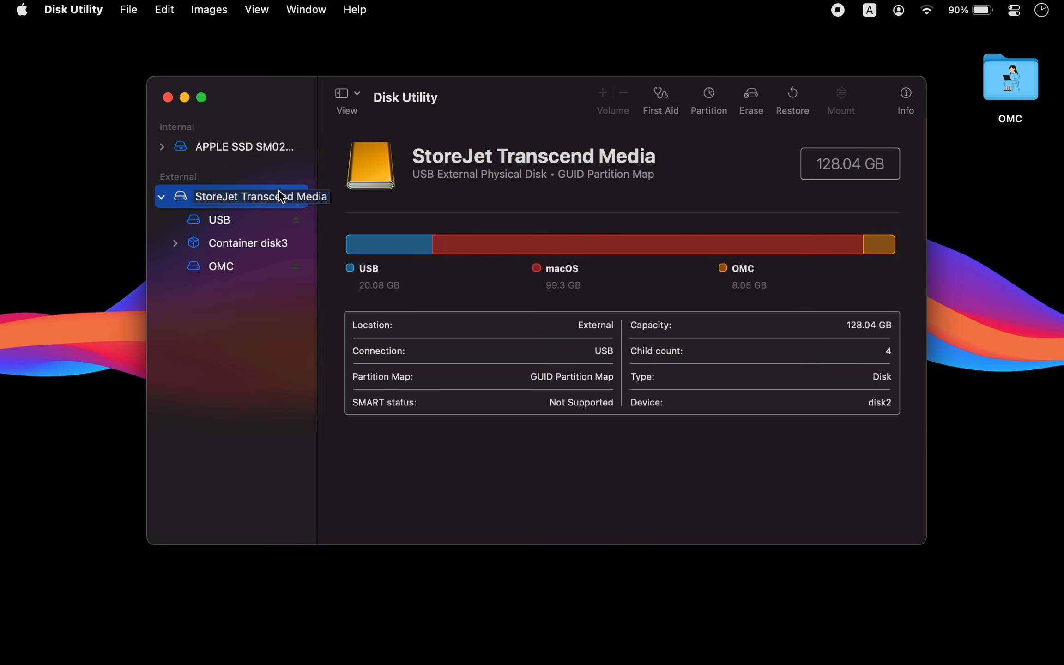
- Erase the external drive as Mac OS Extended (Journaled) with the GUID Partition Map scheme
click(749, 96)
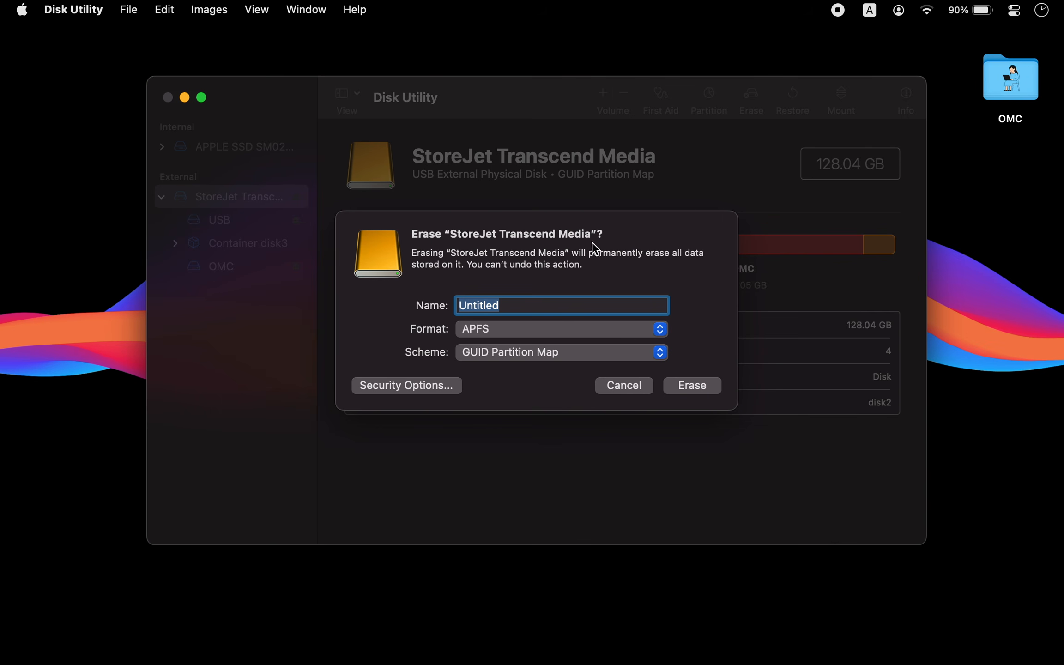
click(531, 329)
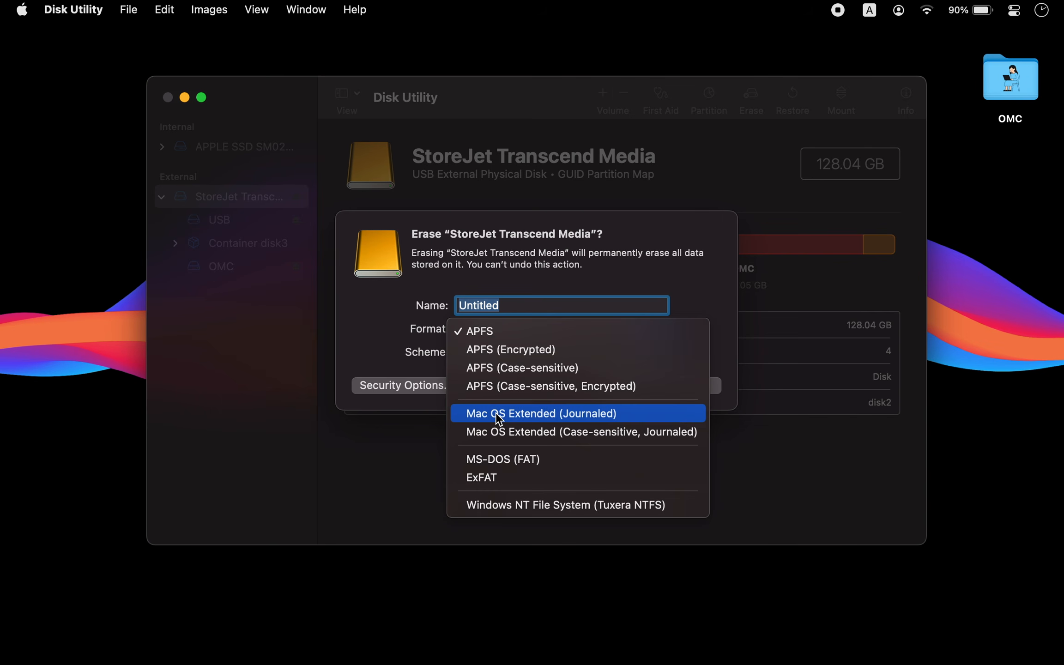
click(536, 414)
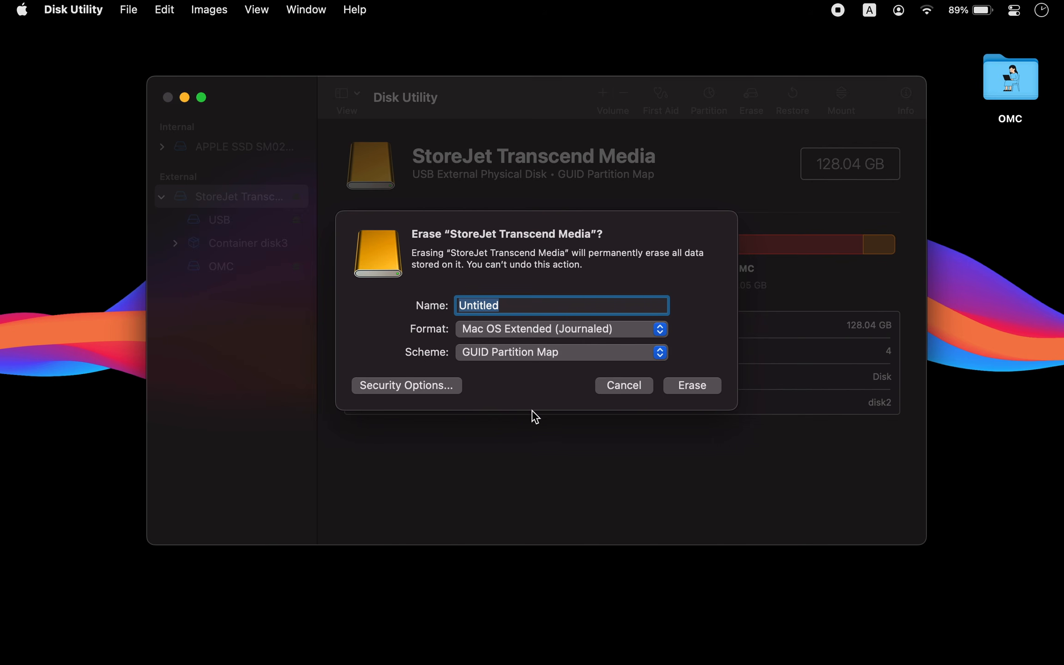
click(491, 354)
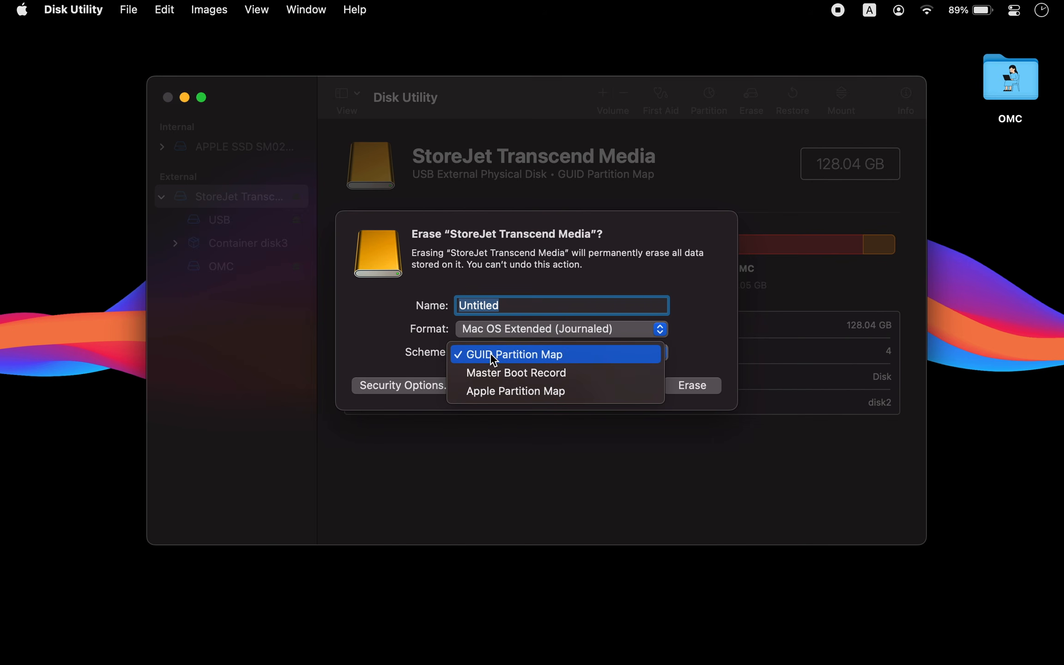
click(520, 355)
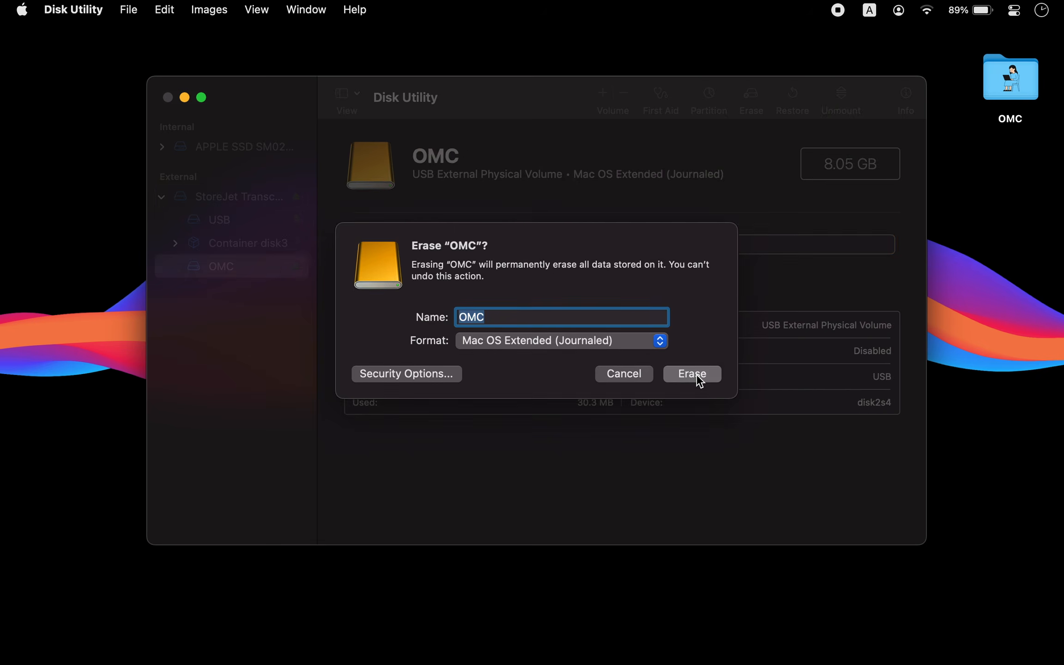
click(696, 373)
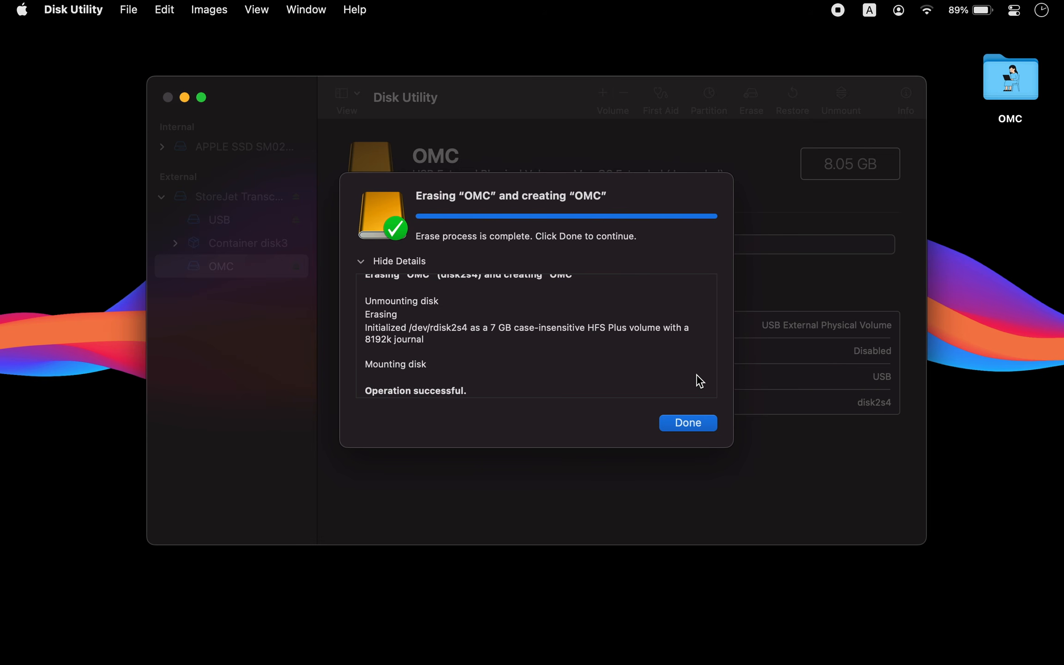
click(691, 424)
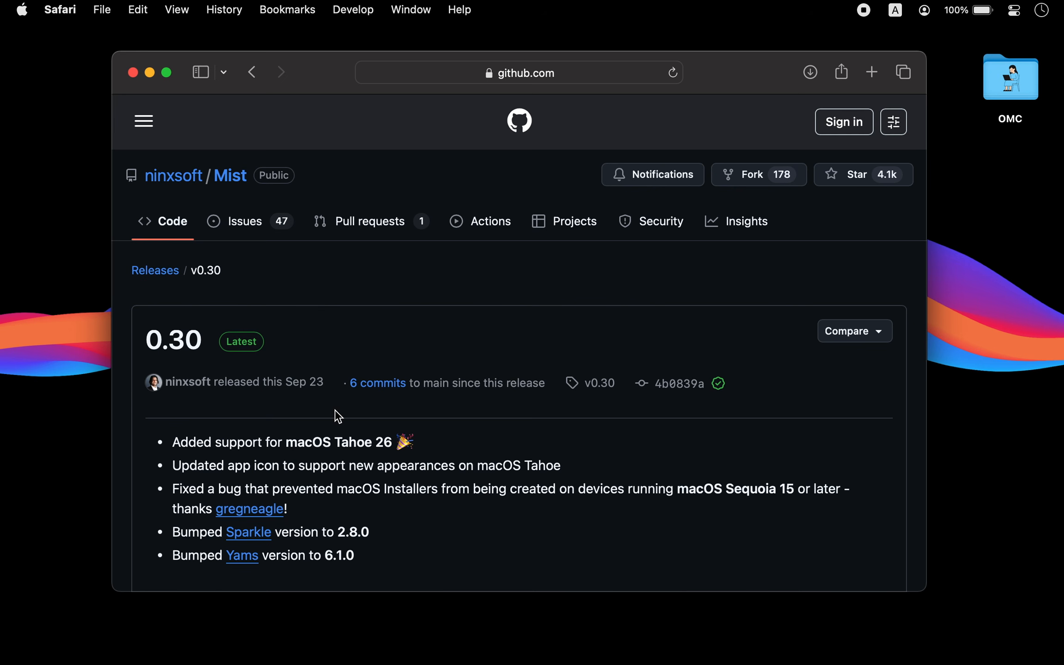
- Install the Mist app from its v0.30 release by copying it into the Applications folder
scroll(339, 416, down, 5)
scroll(339, 416, down, 3)
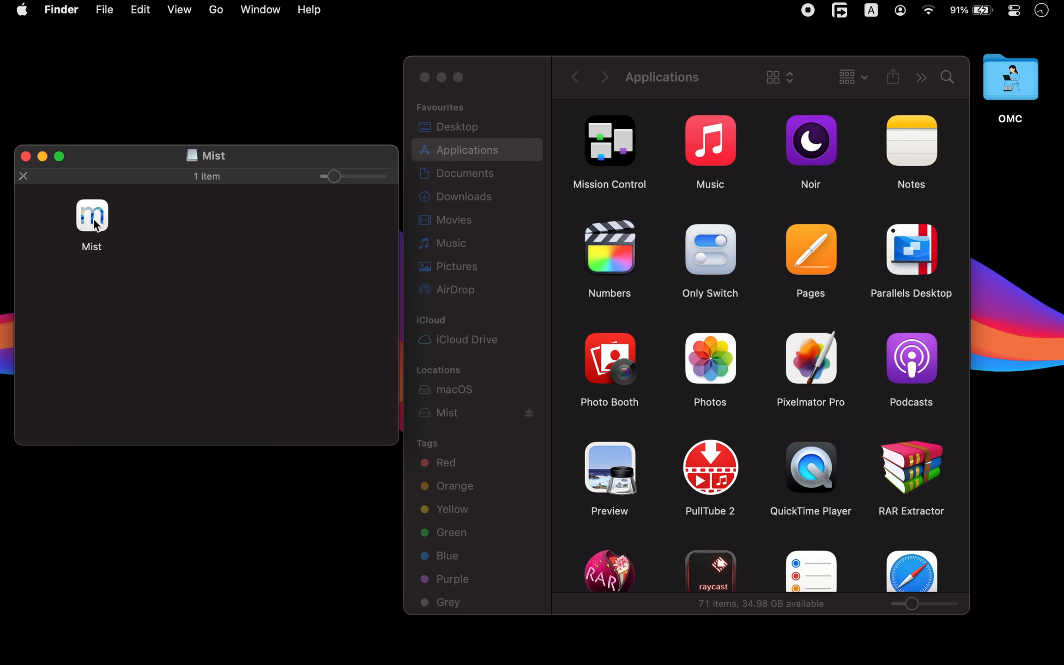
drag(96, 224, 665, 220)
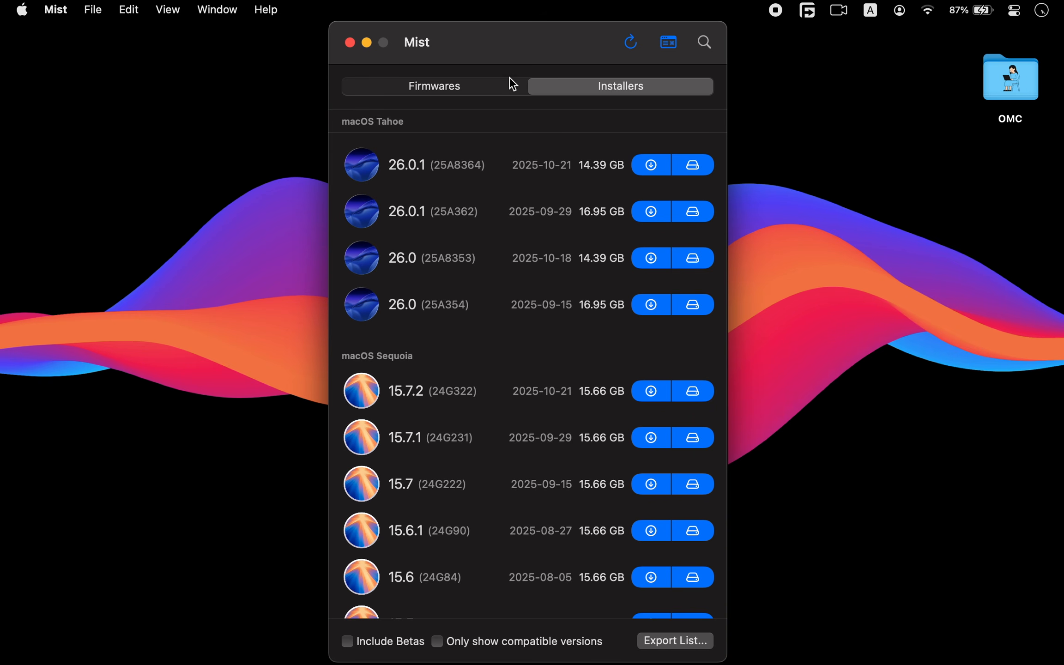
- Browse the available firmwares list, then return to the top of the installers list
click(456, 90)
scroll(492, 344, down, 20)
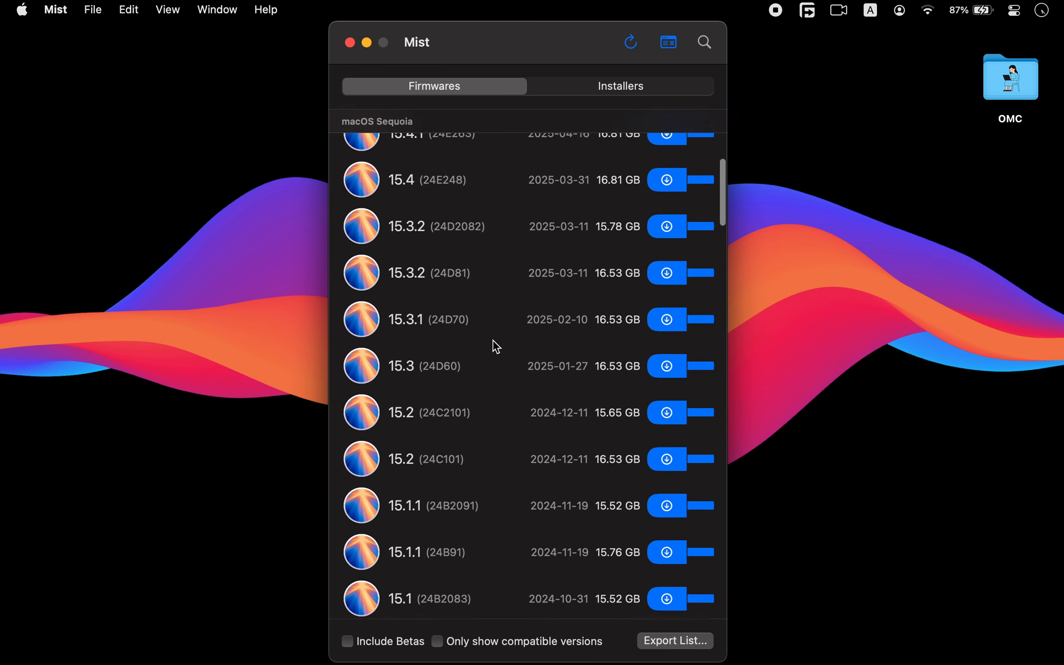
scroll(496, 346, down, 20)
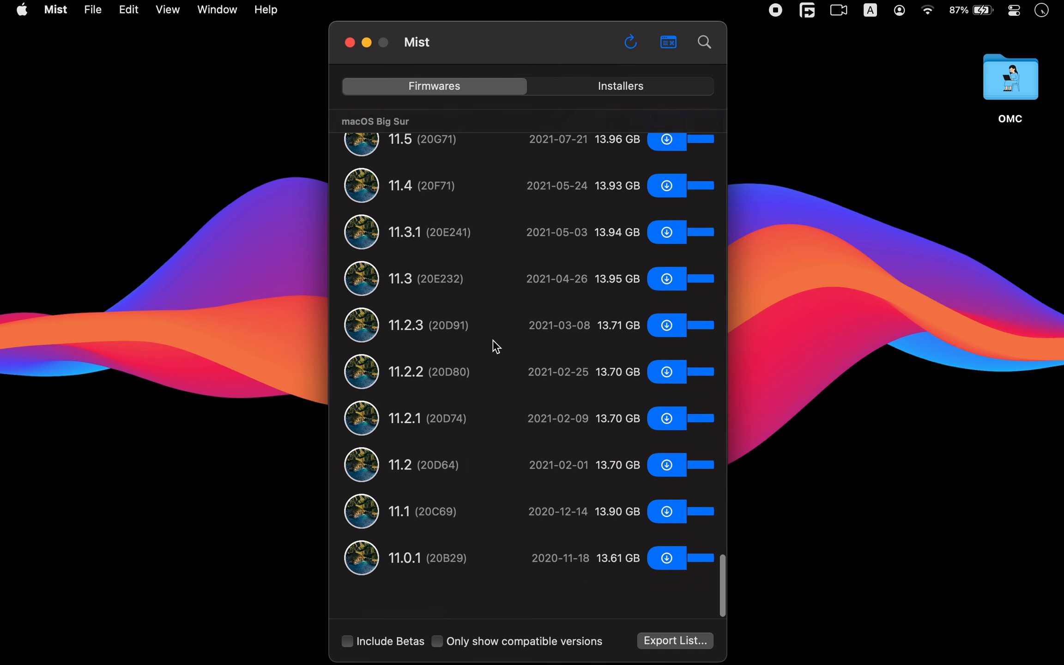
click(603, 89)
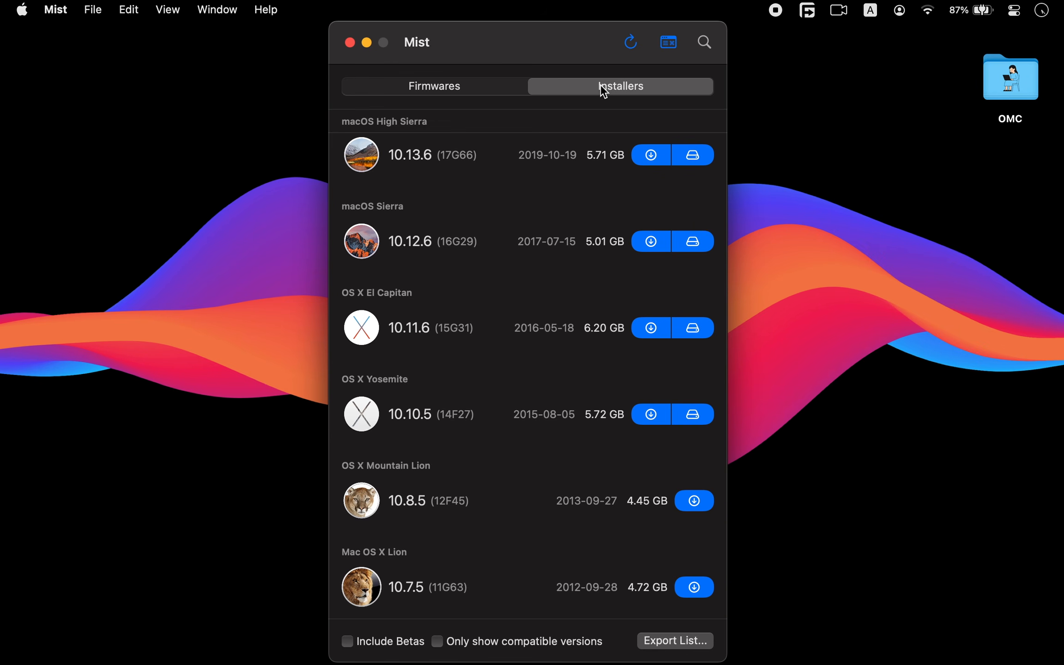
scroll(529, 226, up, 15)
scroll(529, 227, up, 10)
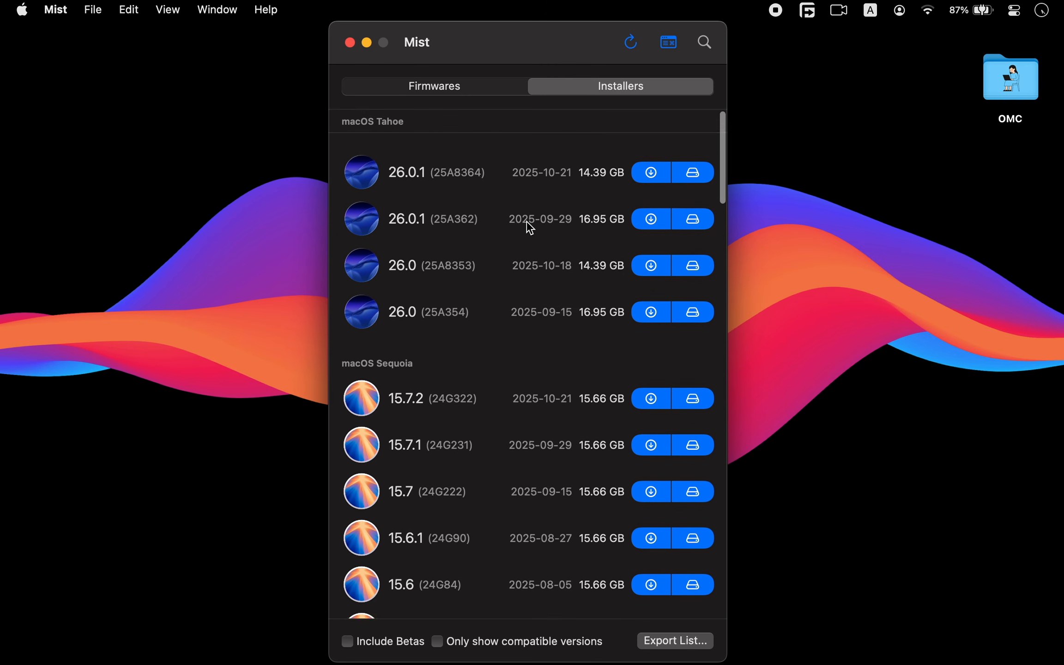
- Toggle the Include Betas and Only show compatible versions filters on and off to compare the lists
click(347, 642)
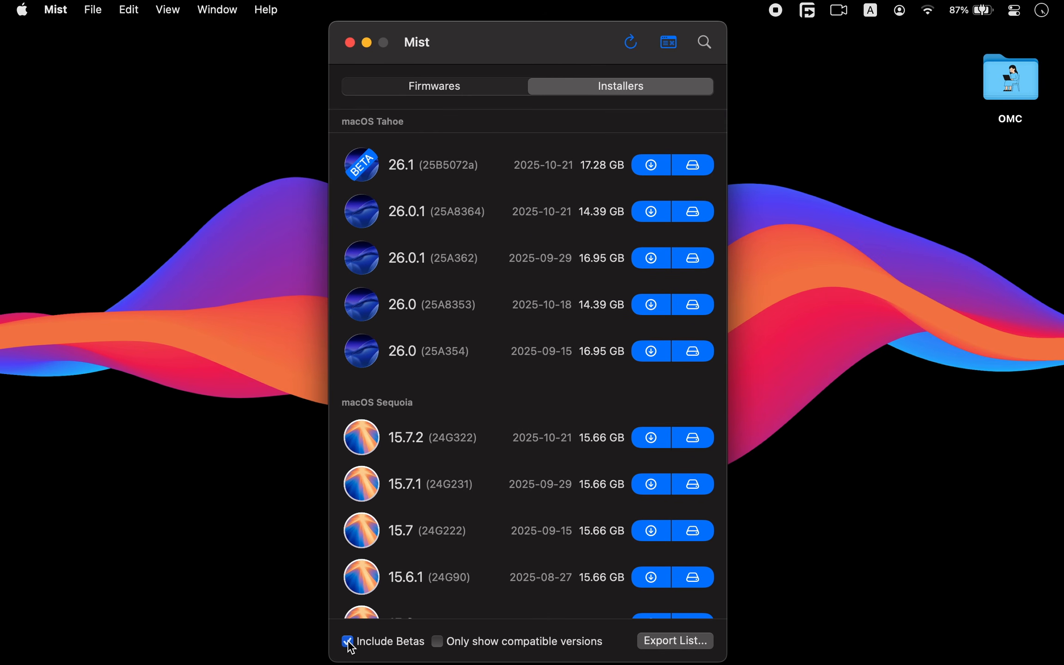
click(349, 644)
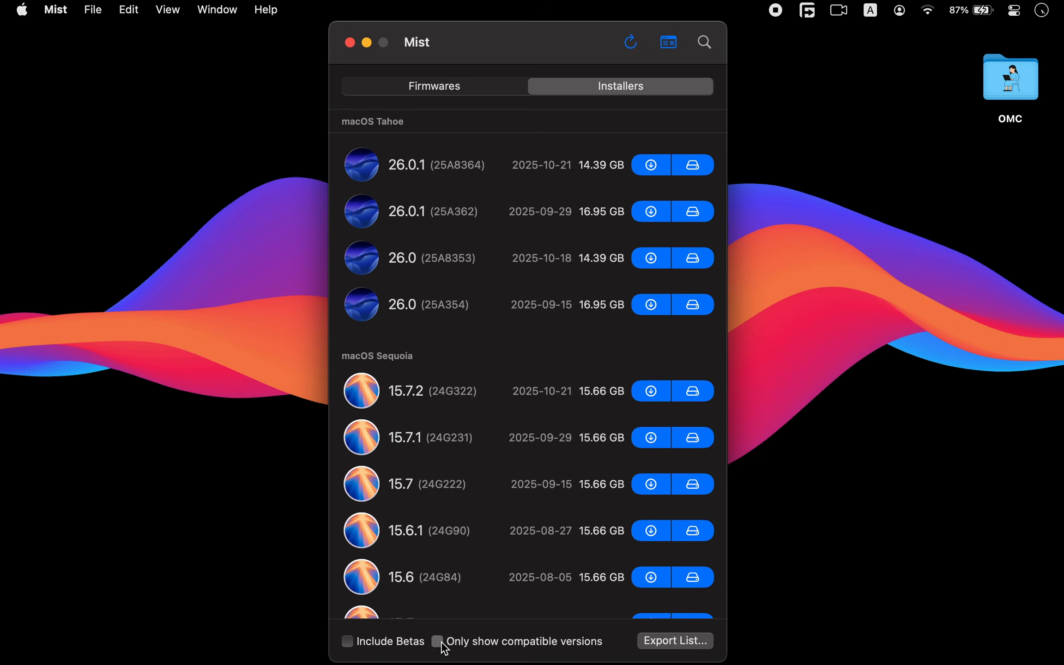
click(436, 641)
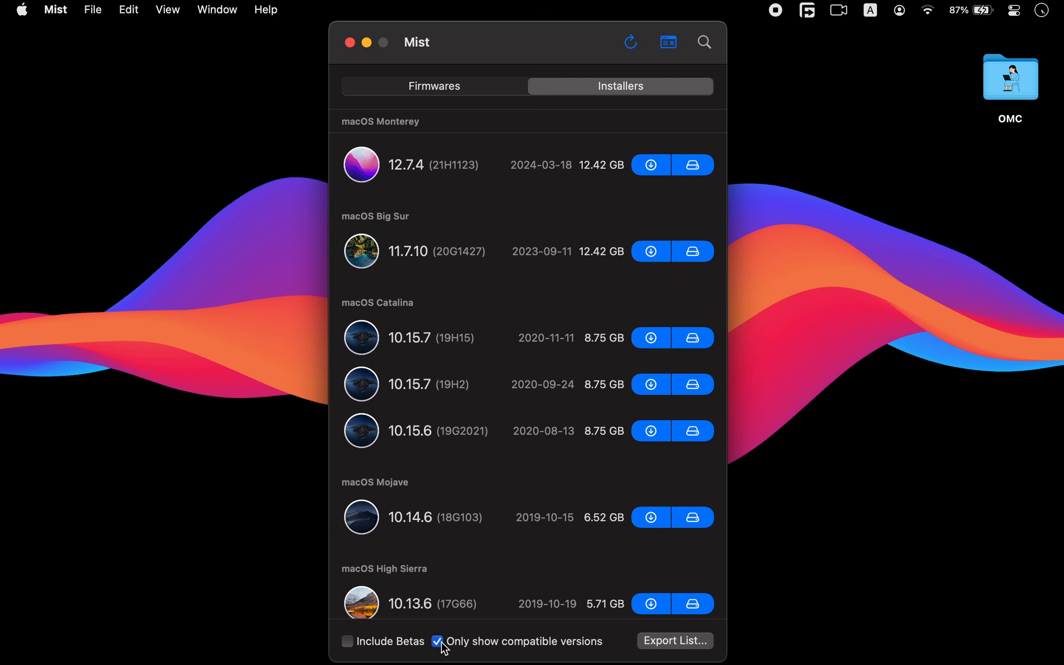
click(438, 642)
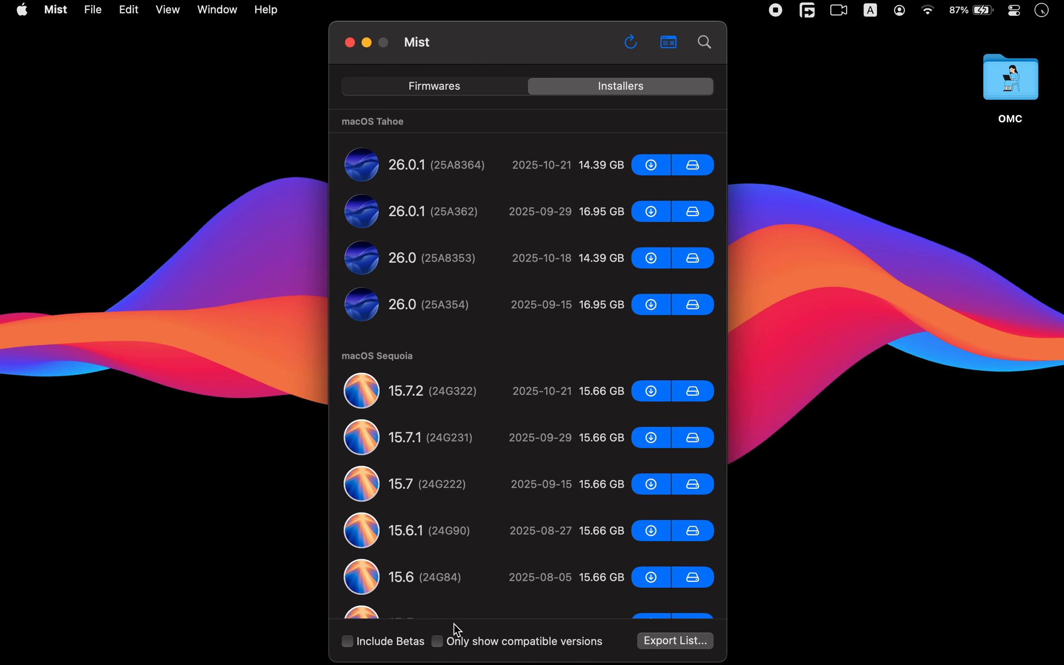
- Create a bootable installer of macOS Tahoe 26.0.1 (25A8364) on the USB volume, continuing past the compatibility warning
click(695, 168)
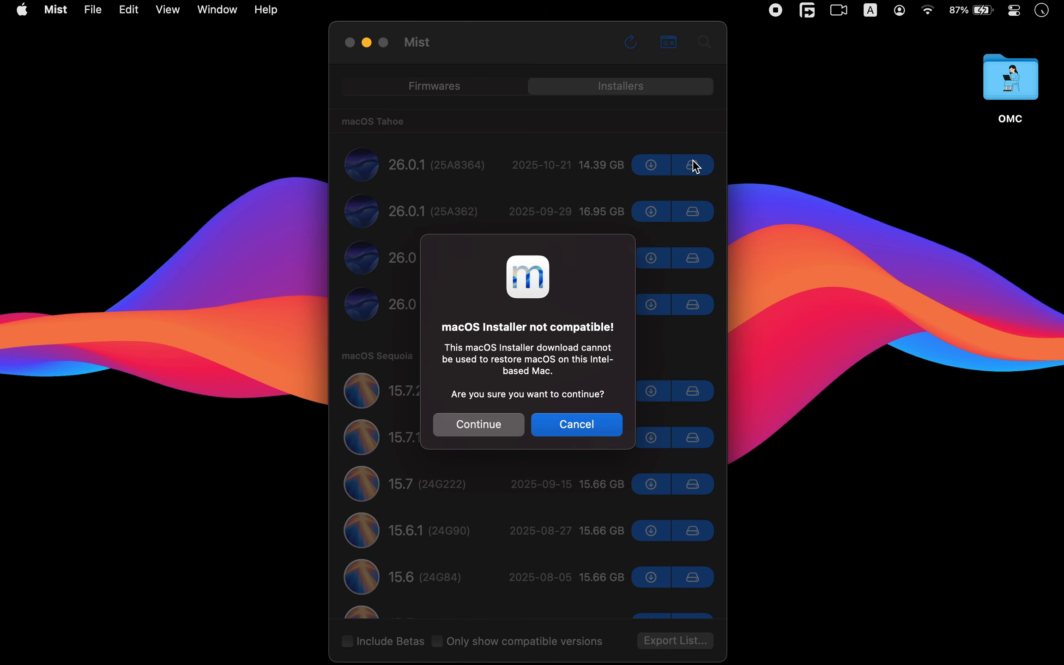
click(493, 423)
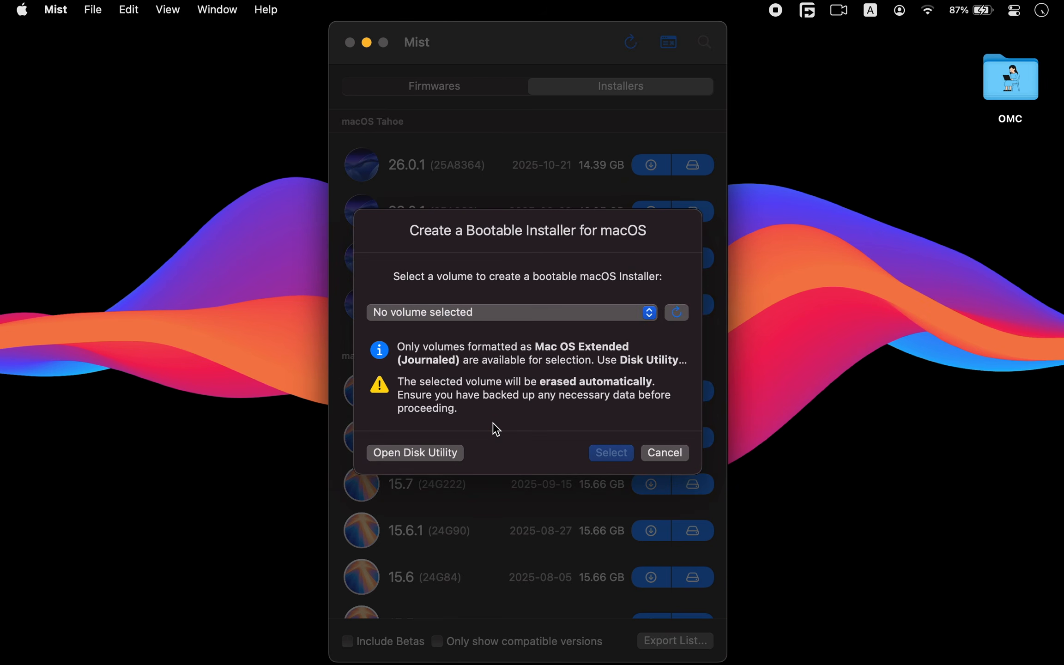
click(485, 311)
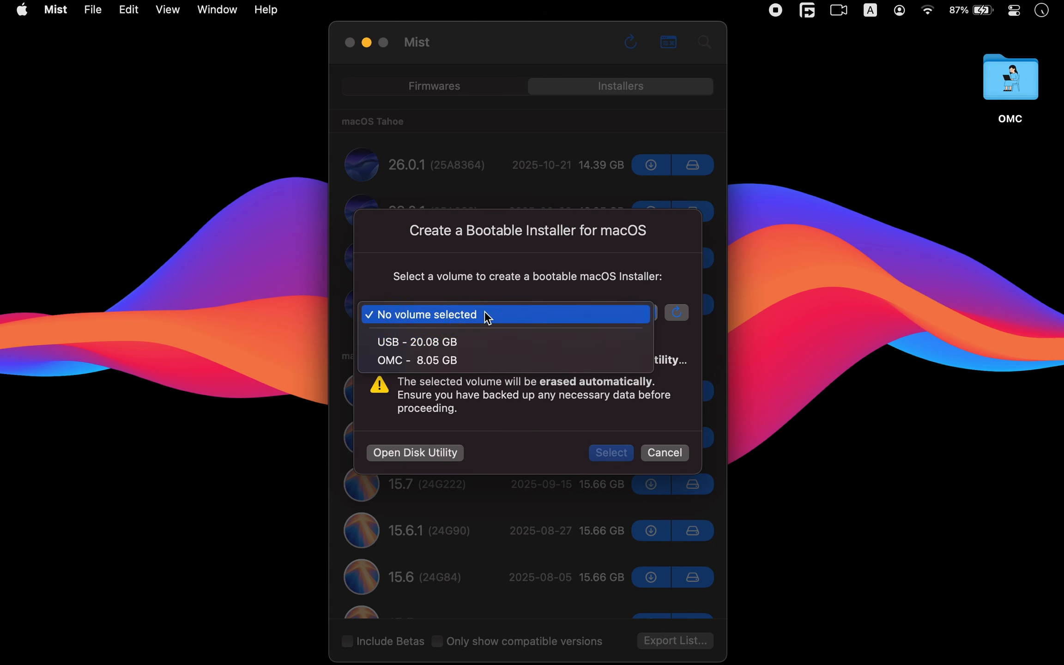
click(430, 347)
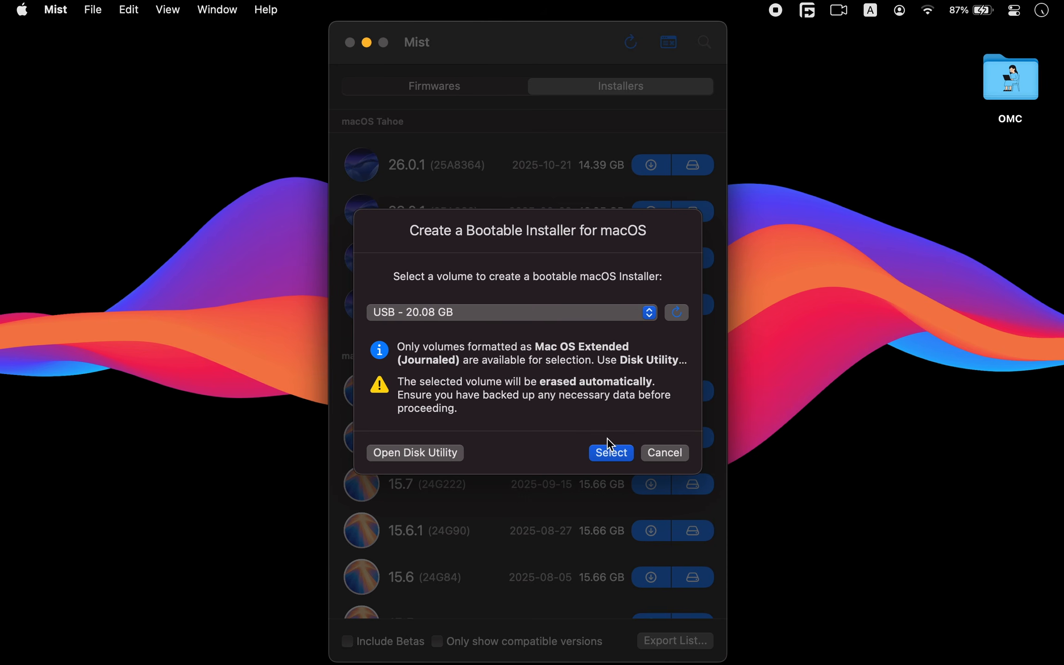
click(611, 454)
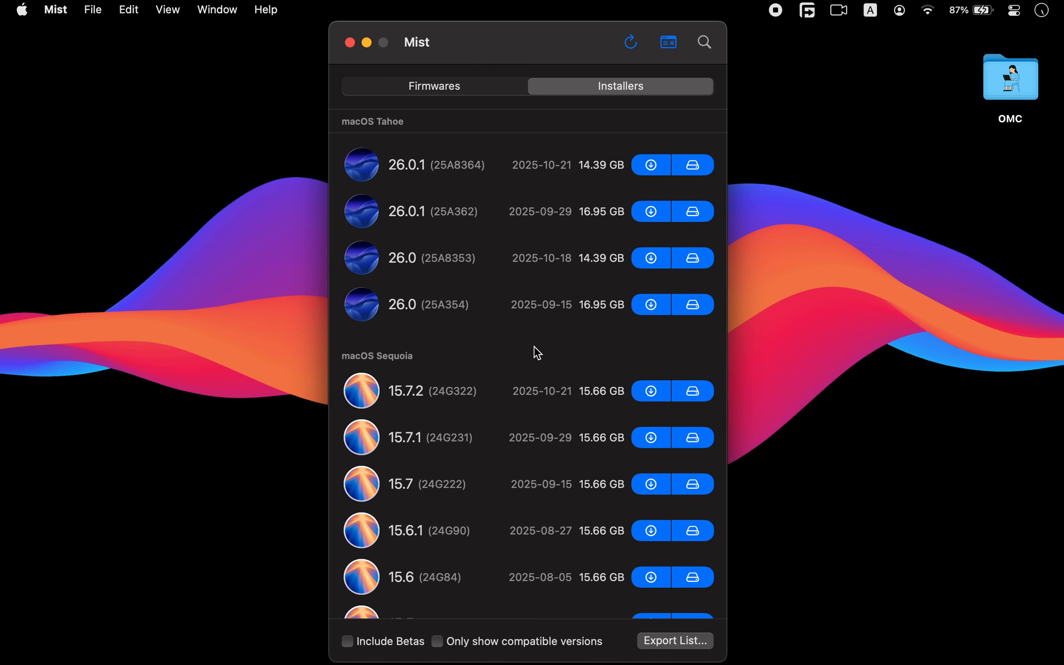
- Download the macOS Tahoe 26.0.1 (25A8364) installer as an Application into the Applications folder
click(651, 166)
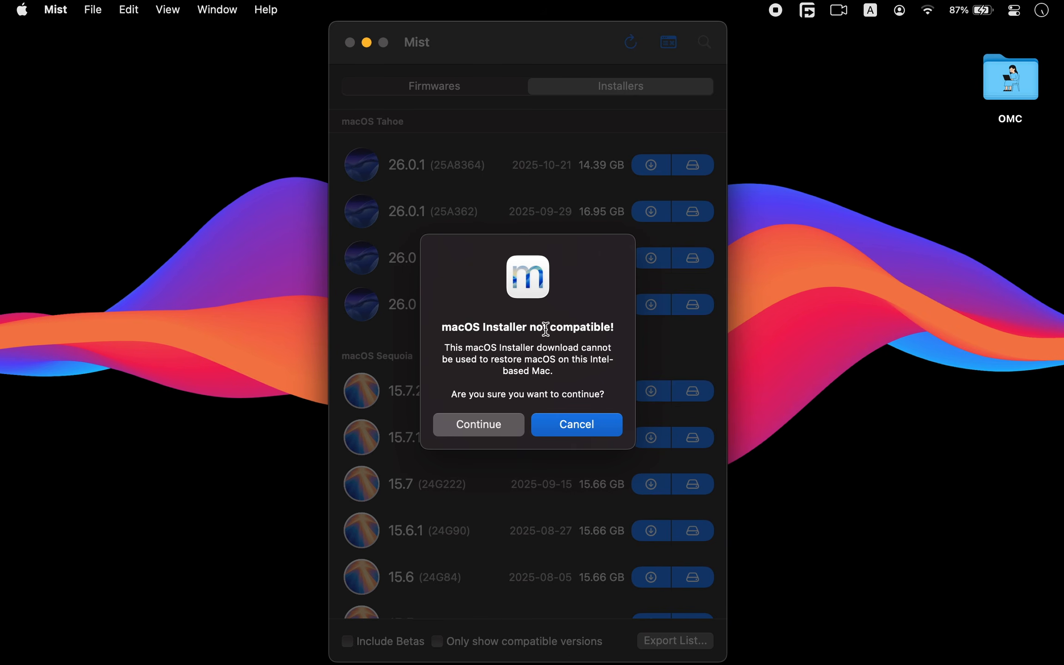
click(496, 418)
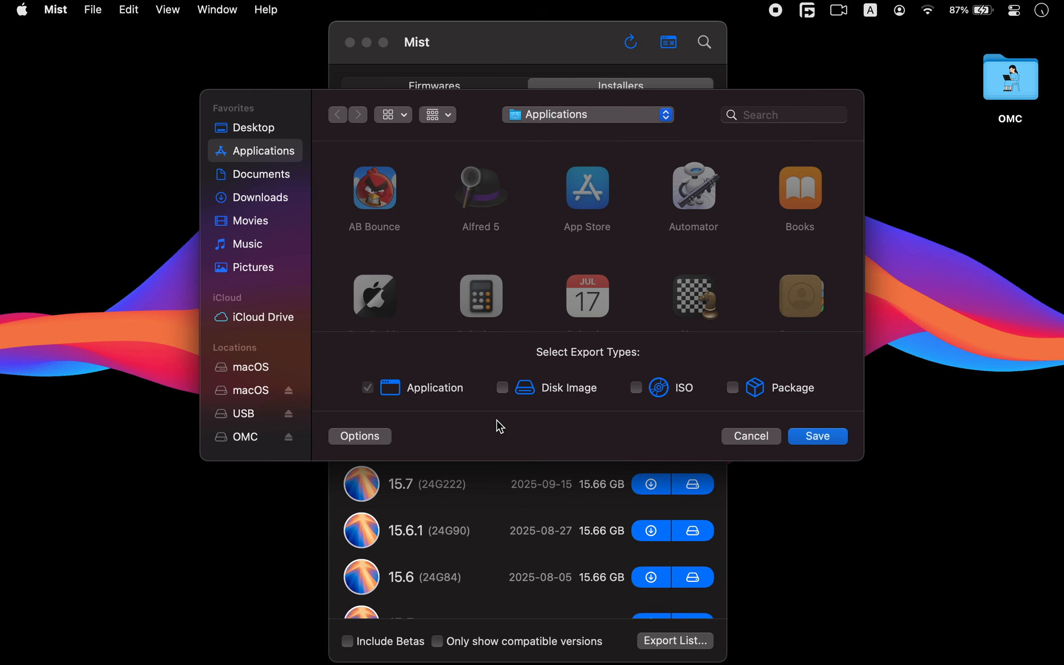
click(817, 436)
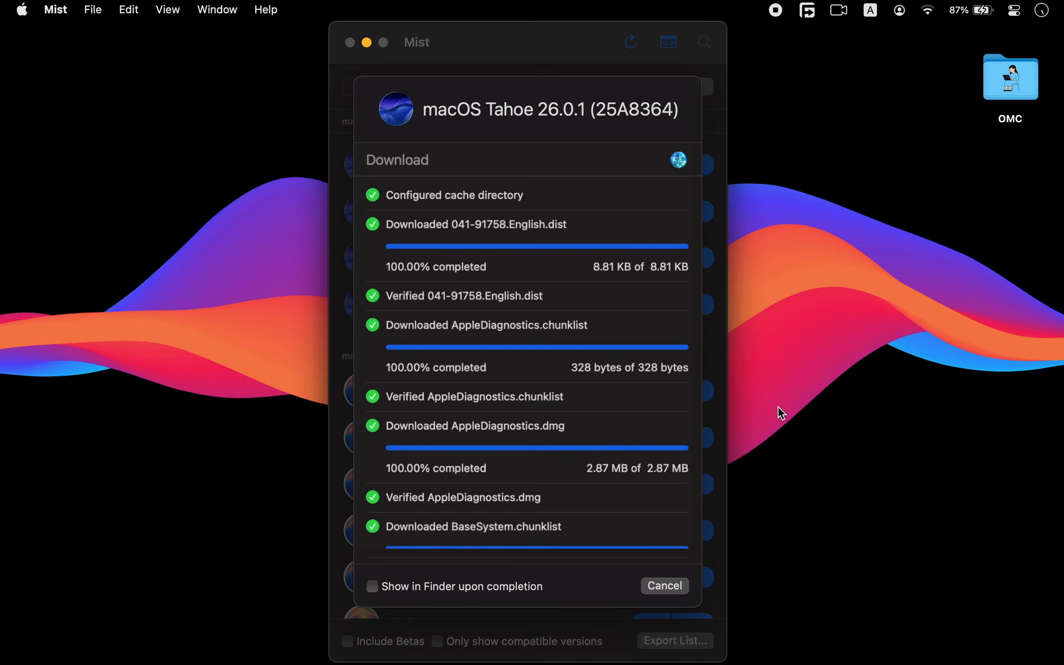
scroll(602, 355, down, 10)
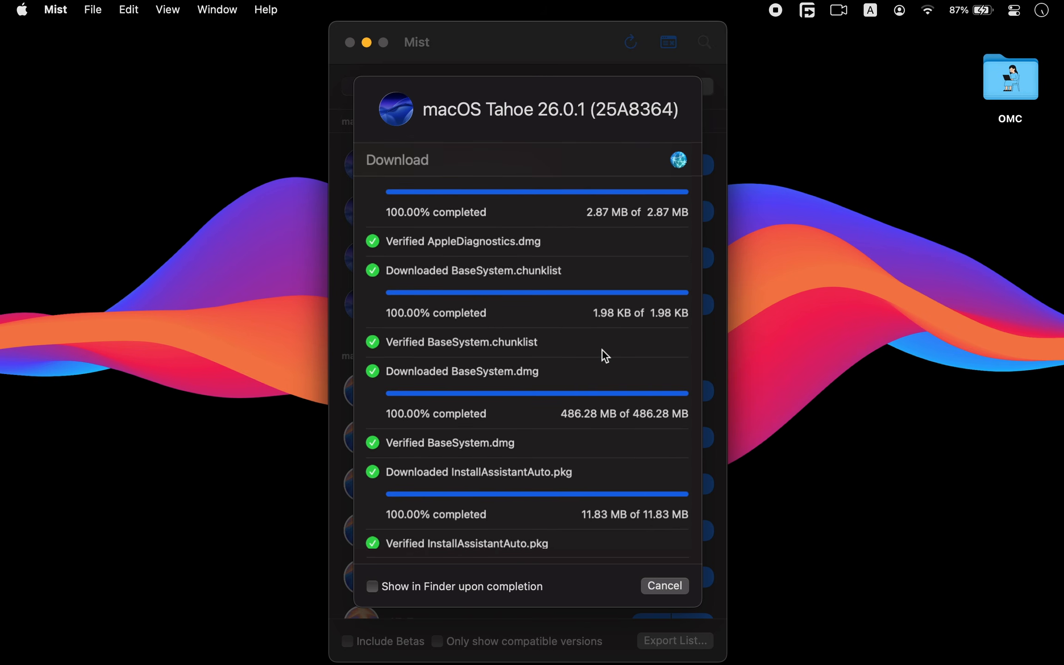